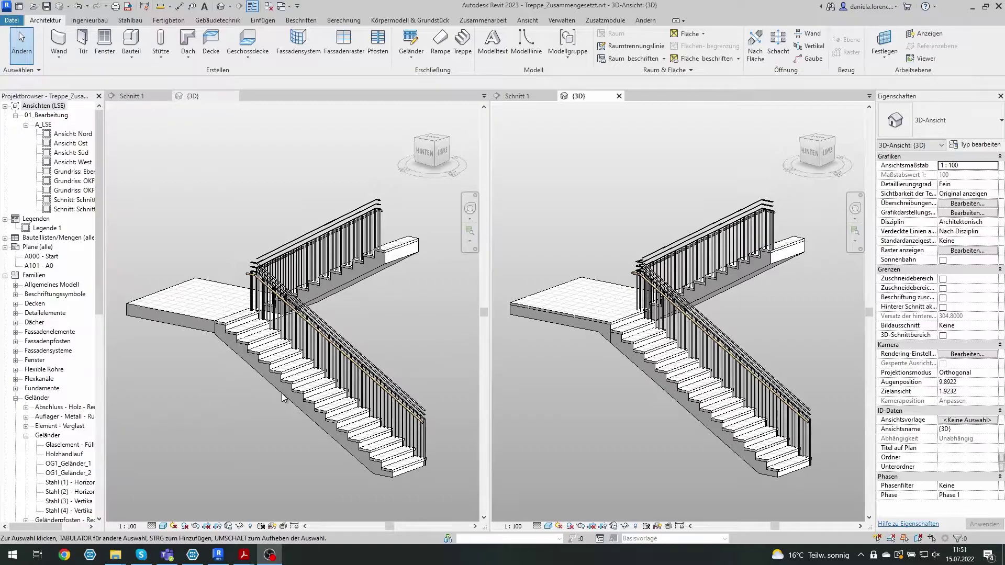
Pick each flight and the landing slab separately, then clear the combined stair's selection.
click(307, 399)
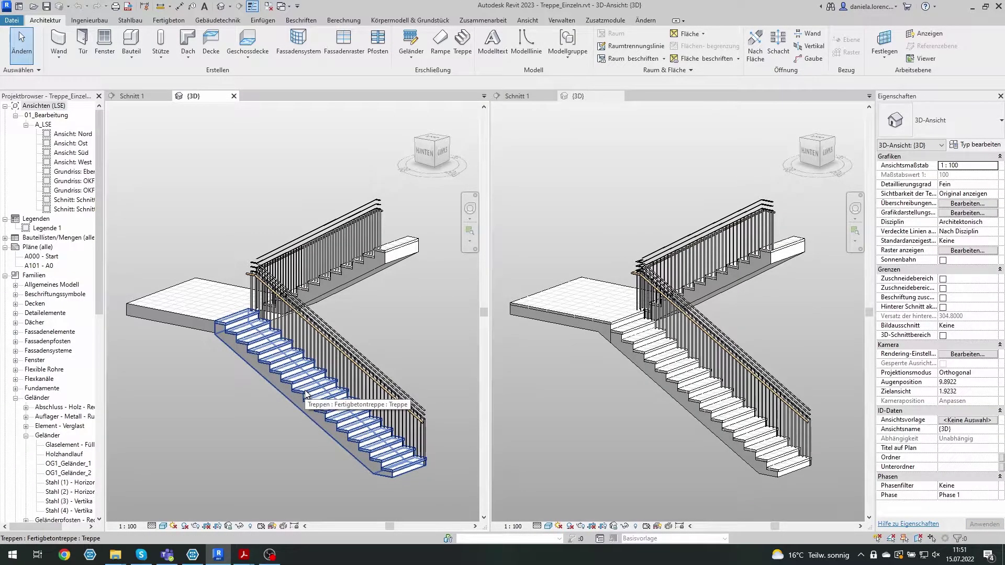
click(306, 393)
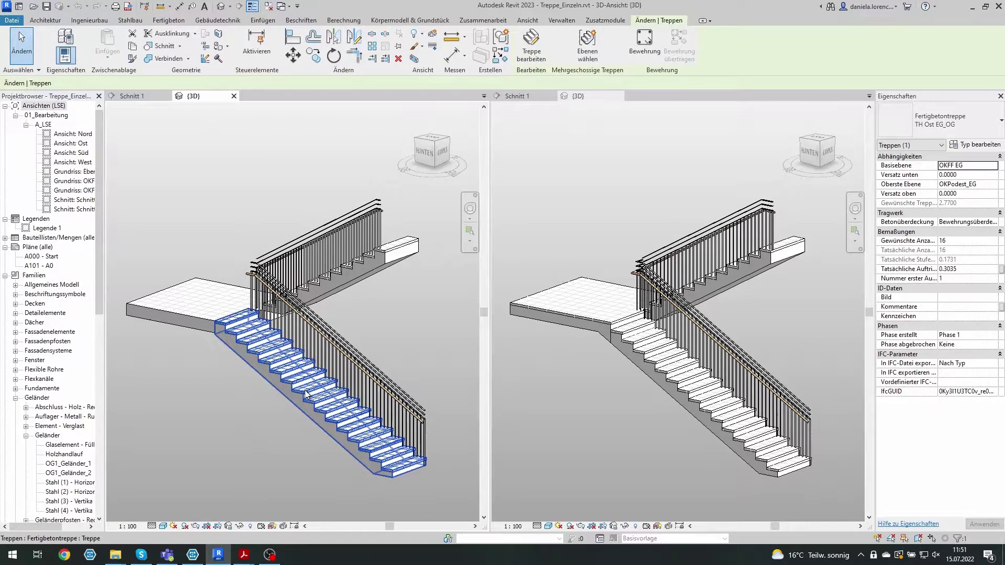
click(388, 261)
click(152, 315)
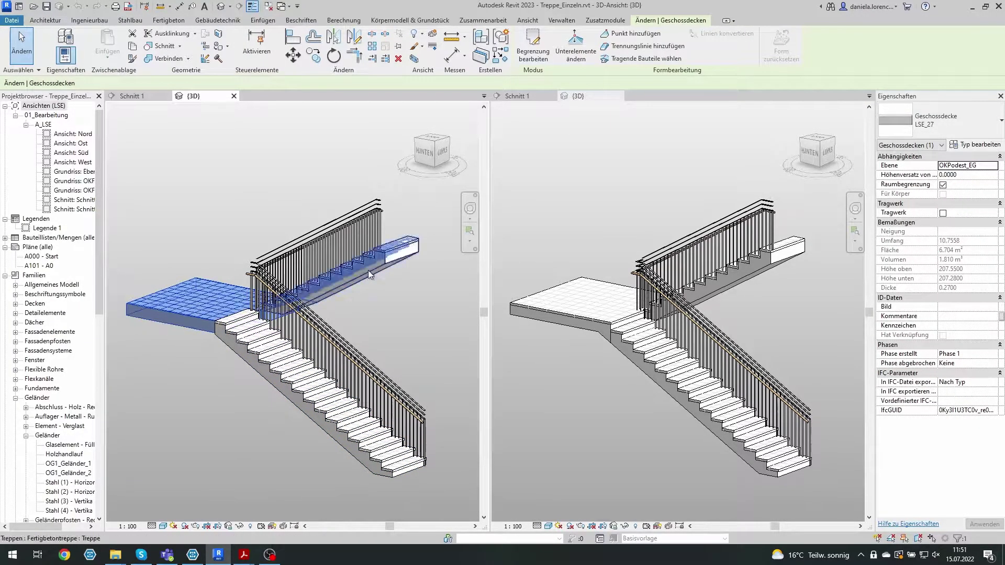
click(685, 405)
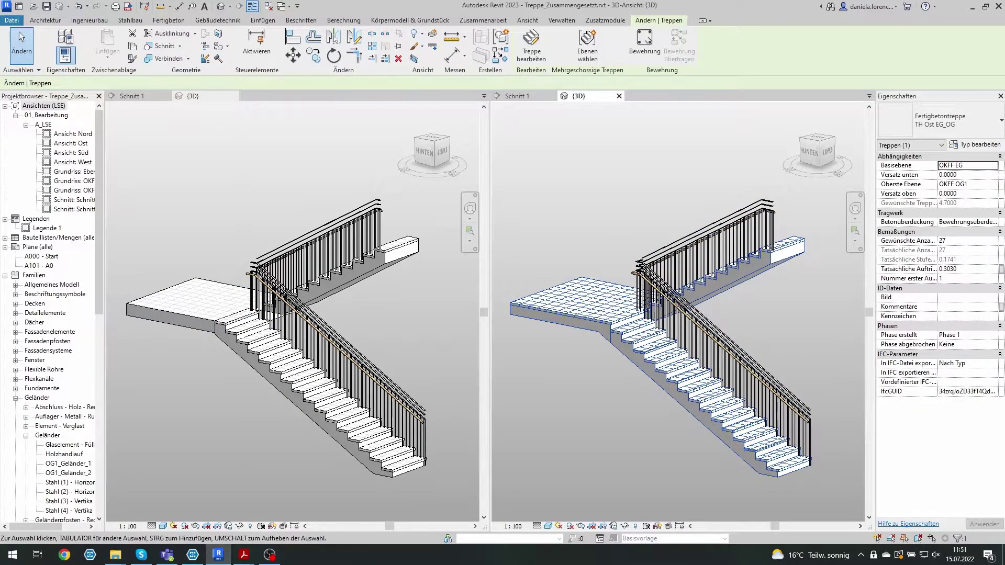
click(768, 506)
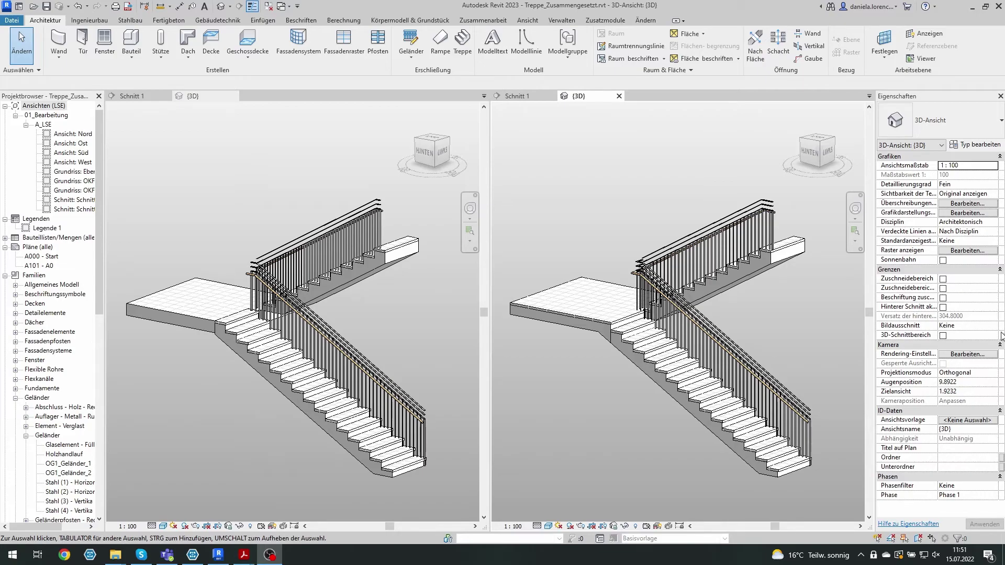
In the separate-elements view, select the lower flight and then the landing slab.
click(308, 398)
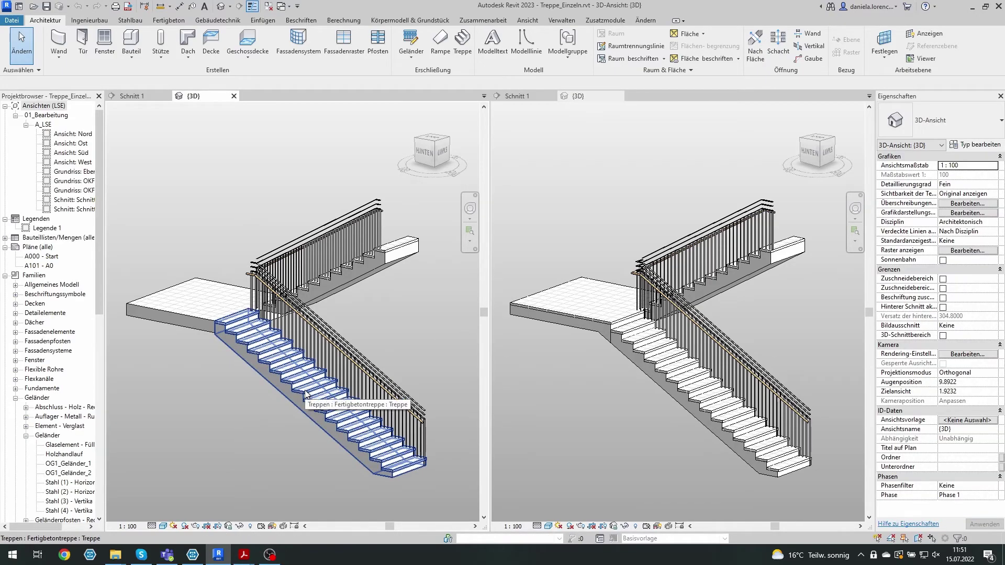
click(309, 398)
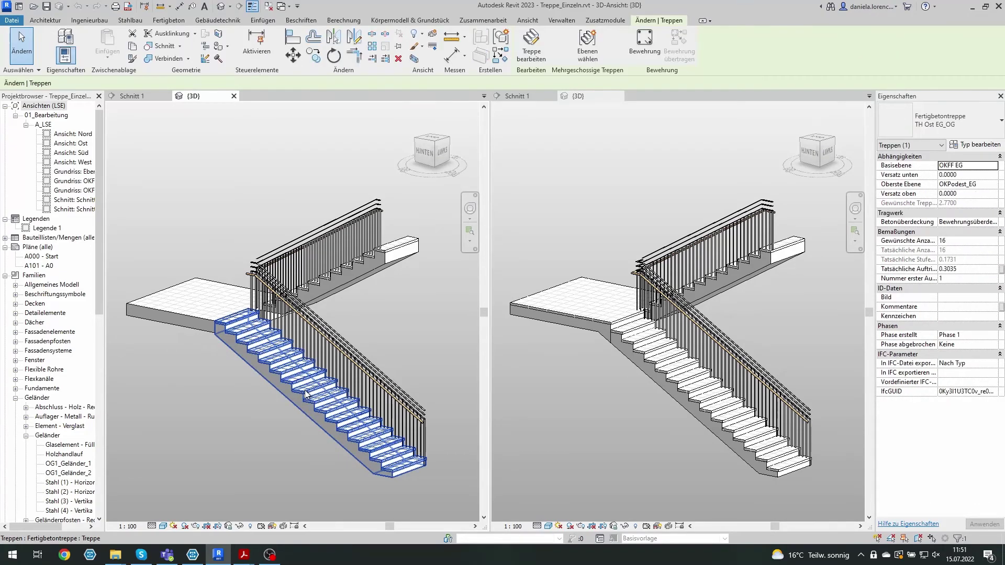
click(189, 320)
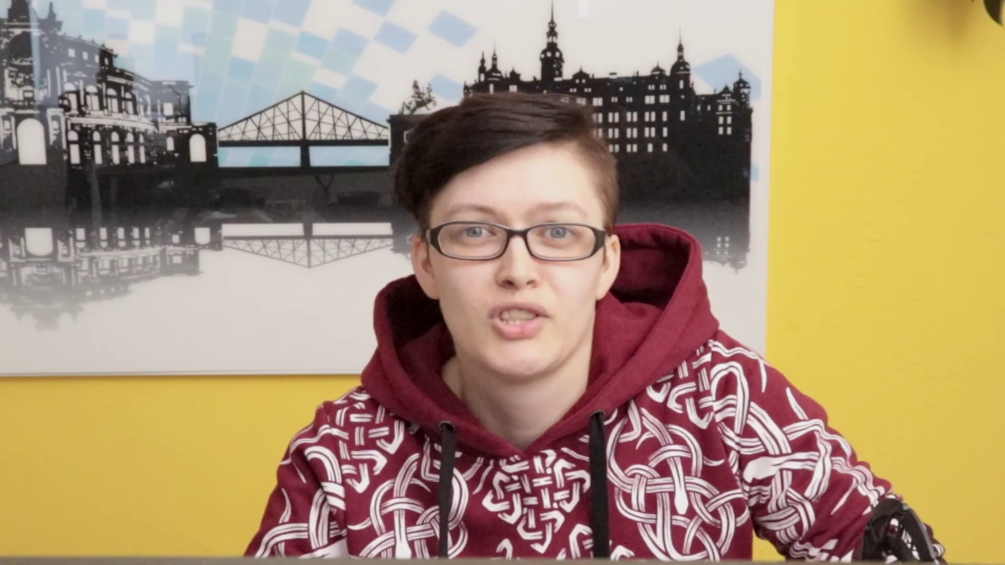